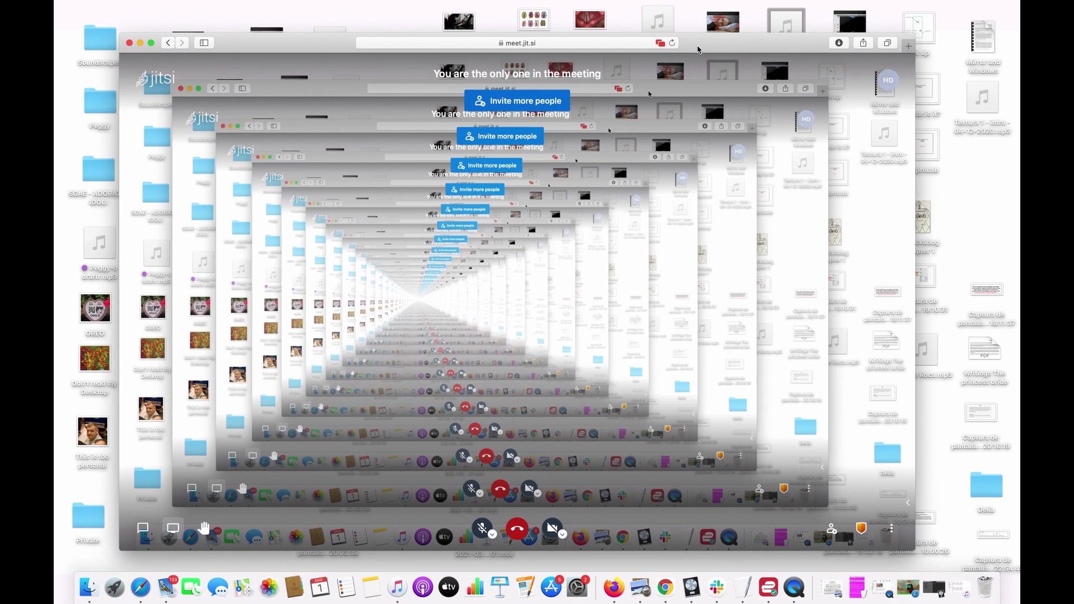
Step: Mute the snowy rose video and zoom in on the Time Talking vs. Depth chart post
{"action": "left_click_drag", "start_coordinate": [697, 49], "coordinate": [752, 47]}
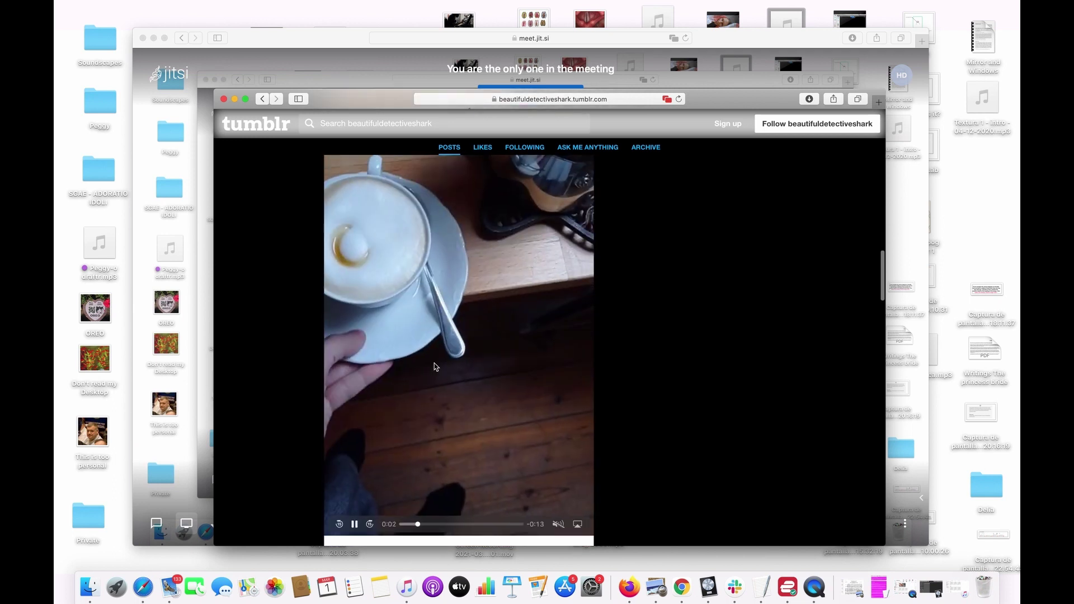
{"action": "mouse_move", "coordinate": [559, 524]}
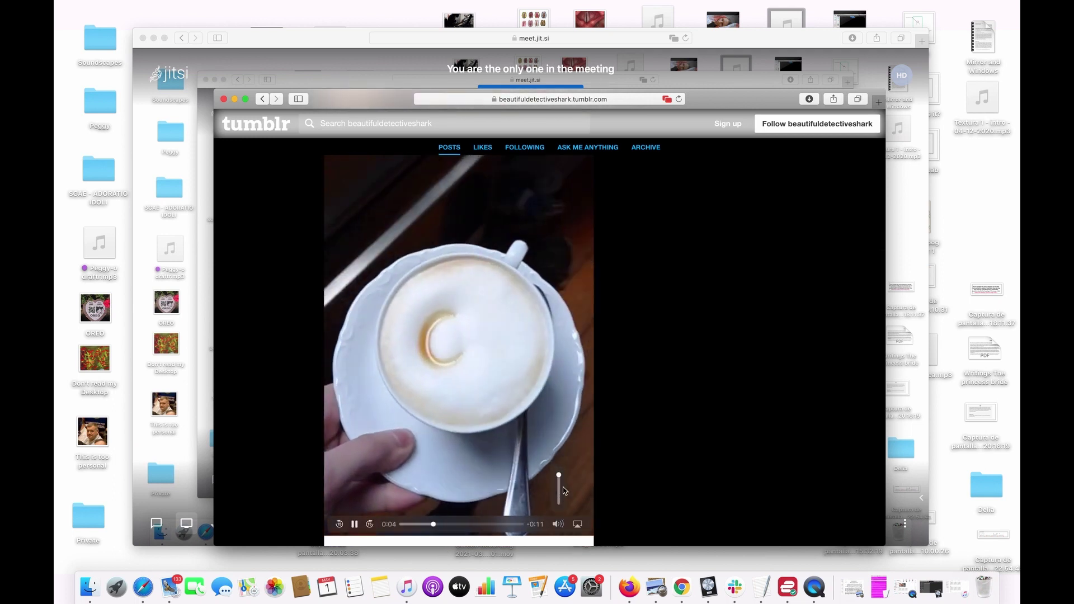
{"action": "scroll", "coordinate": [596, 417], "scroll_direction": "down", "scroll_amount": 3}
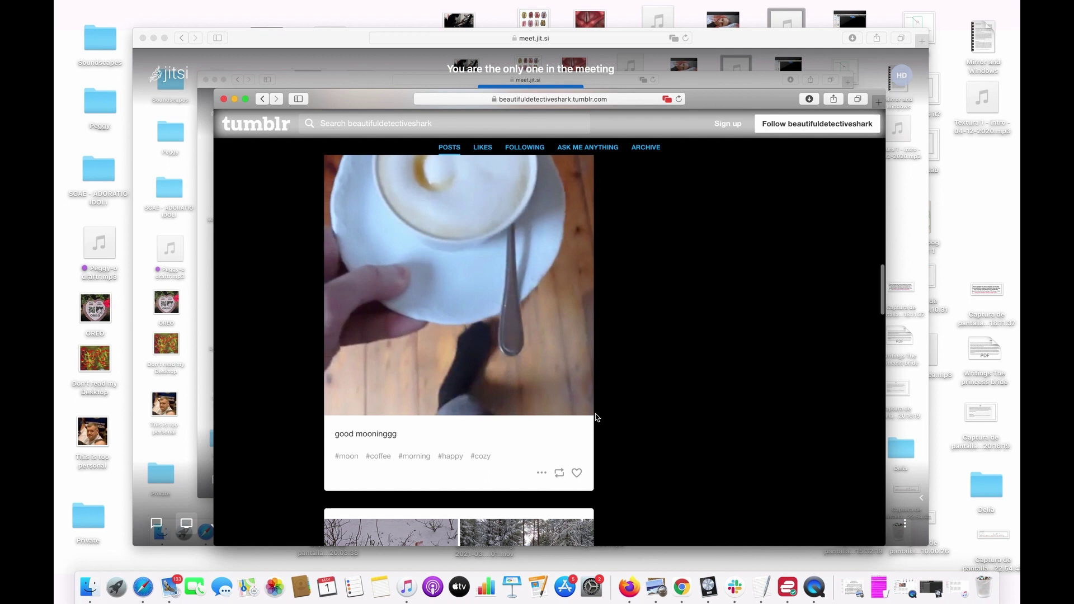
{"action": "scroll", "coordinate": [597, 417], "scroll_direction": "down", "scroll_amount": 5}
{"action": "scroll", "coordinate": [596, 417], "scroll_direction": "down", "scroll_amount": 4}
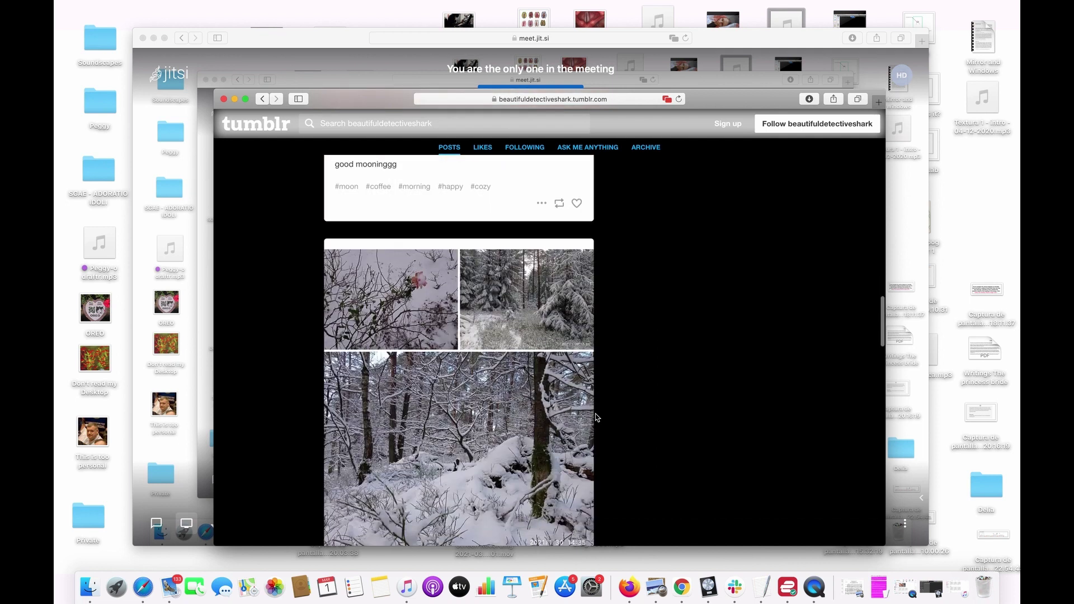
{"action": "scroll", "coordinate": [597, 417], "scroll_direction": "down", "scroll_amount": 4}
{"action": "scroll", "coordinate": [596, 417], "scroll_direction": "down", "scroll_amount": 3}
{"action": "scroll", "coordinate": [597, 418], "scroll_direction": "down", "scroll_amount": 3}
{"action": "scroll", "coordinate": [596, 418], "scroll_direction": "down", "scroll_amount": 4}
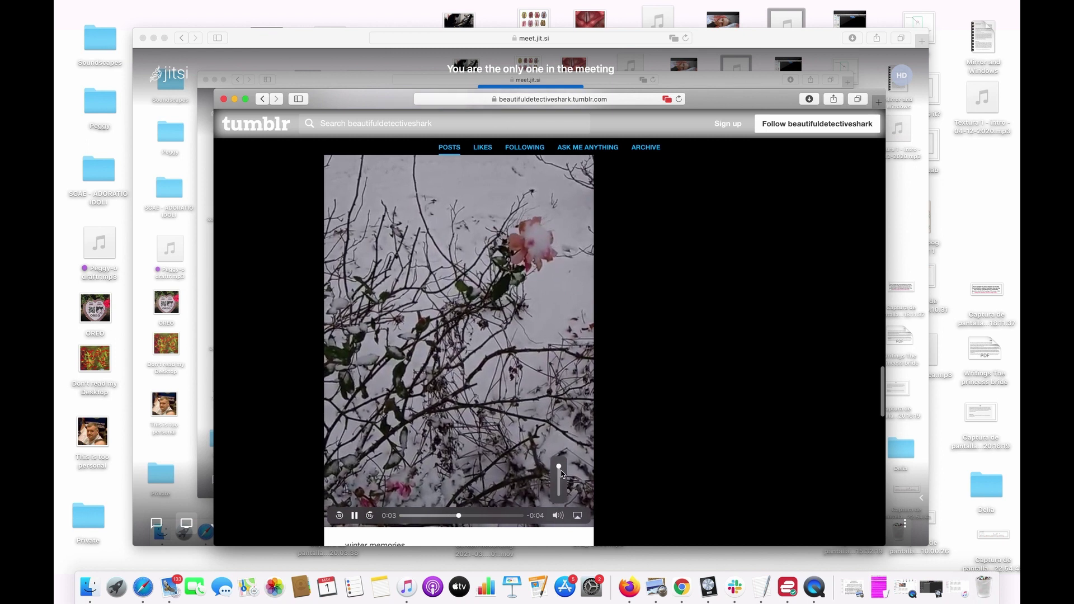
{"action": "left_click_drag", "start_coordinate": [558, 466], "coordinate": [559, 478]}
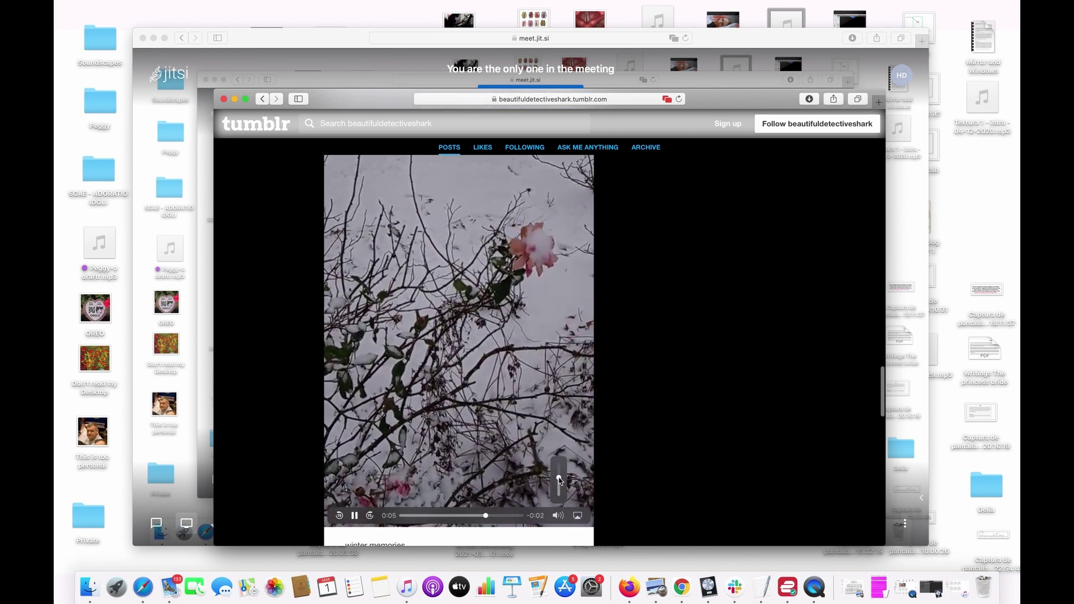
{"action": "scroll", "coordinate": [559, 483], "scroll_direction": "down", "scroll_amount": 3}
{"action": "scroll", "coordinate": [559, 483], "scroll_direction": "down", "scroll_amount": 3}
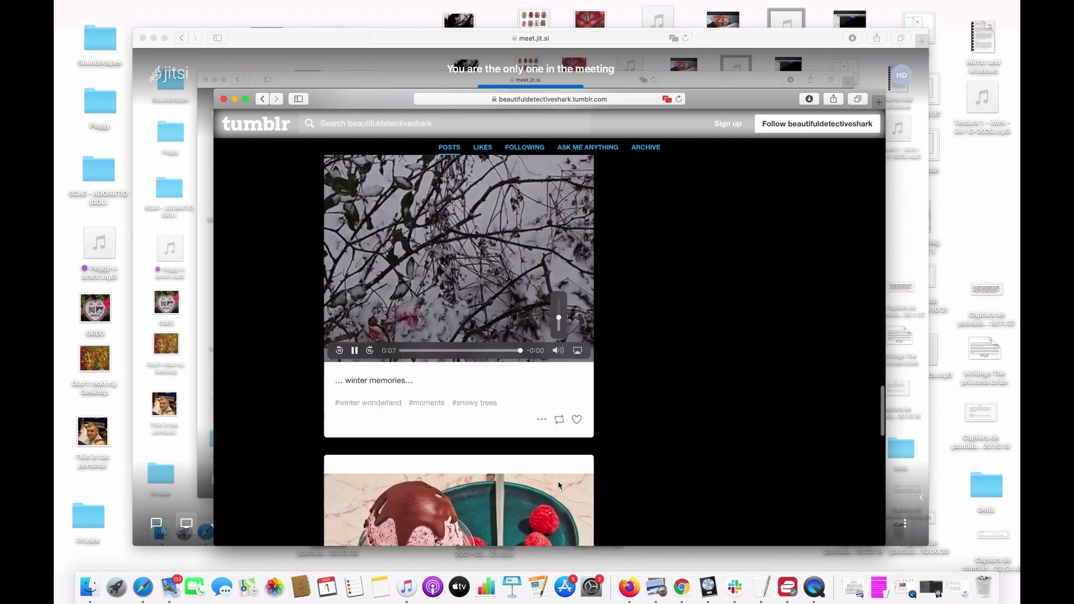
{"action": "scroll", "coordinate": [559, 485], "scroll_direction": "down", "scroll_amount": 3}
{"action": "scroll", "coordinate": [559, 485], "scroll_direction": "down", "scroll_amount": 2}
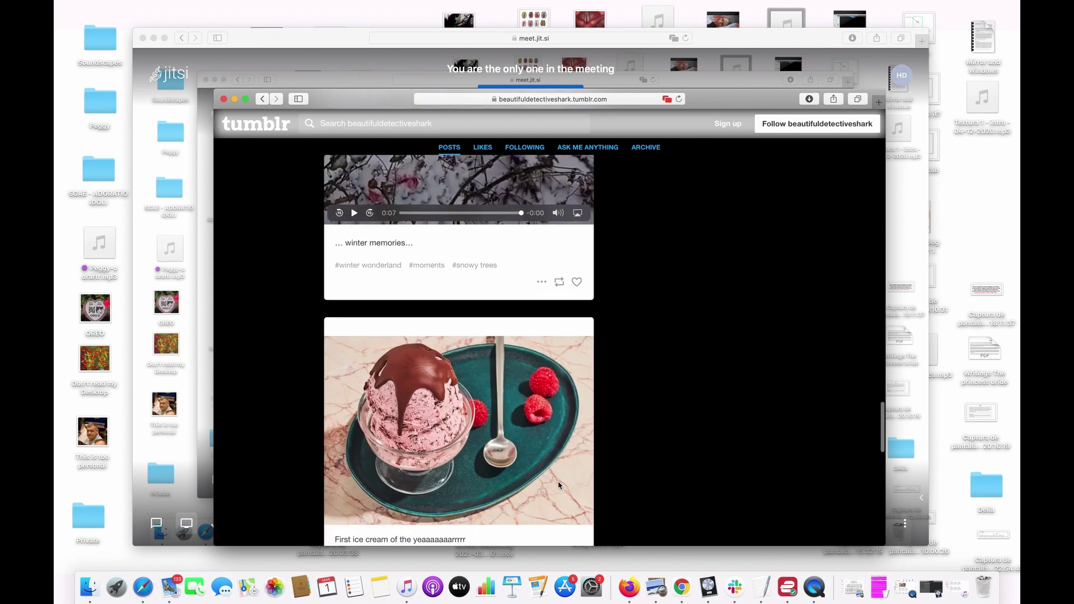
{"action": "scroll", "coordinate": [559, 482], "scroll_direction": "down", "scroll_amount": 2}
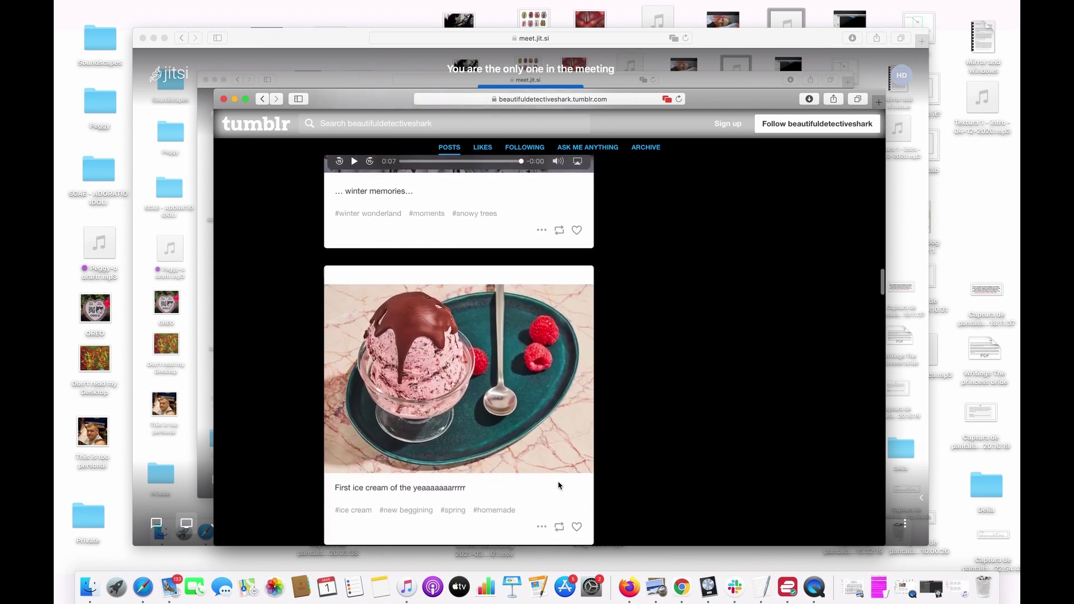
{"action": "scroll", "coordinate": [558, 486], "scroll_direction": "down", "scroll_amount": 2}
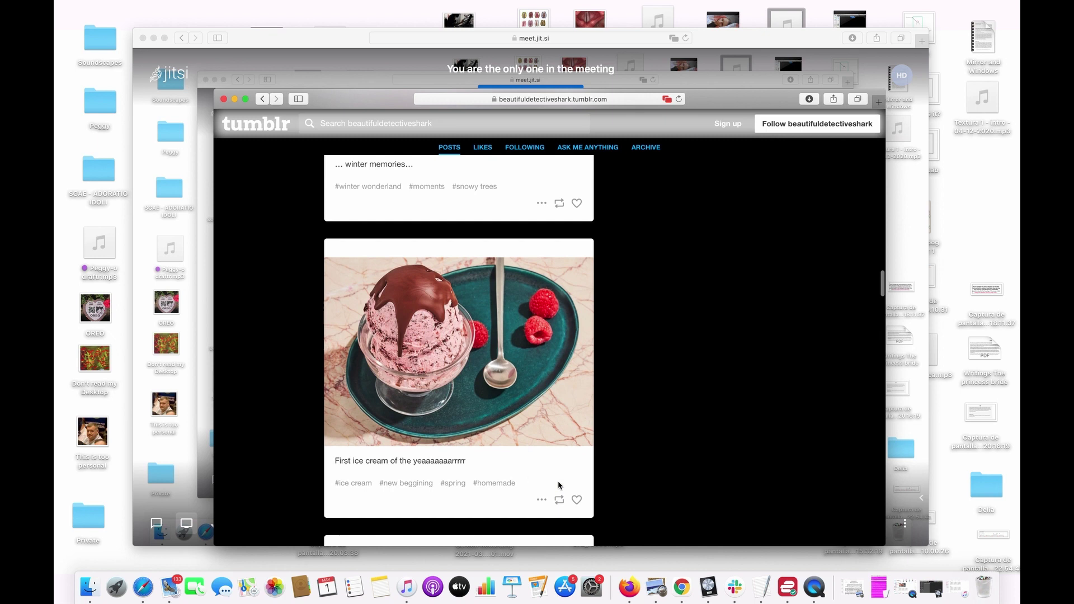
{"action": "scroll", "coordinate": [558, 485], "scroll_direction": "down", "scroll_amount": 3}
{"action": "scroll", "coordinate": [559, 486], "scroll_direction": "down", "scroll_amount": 3}
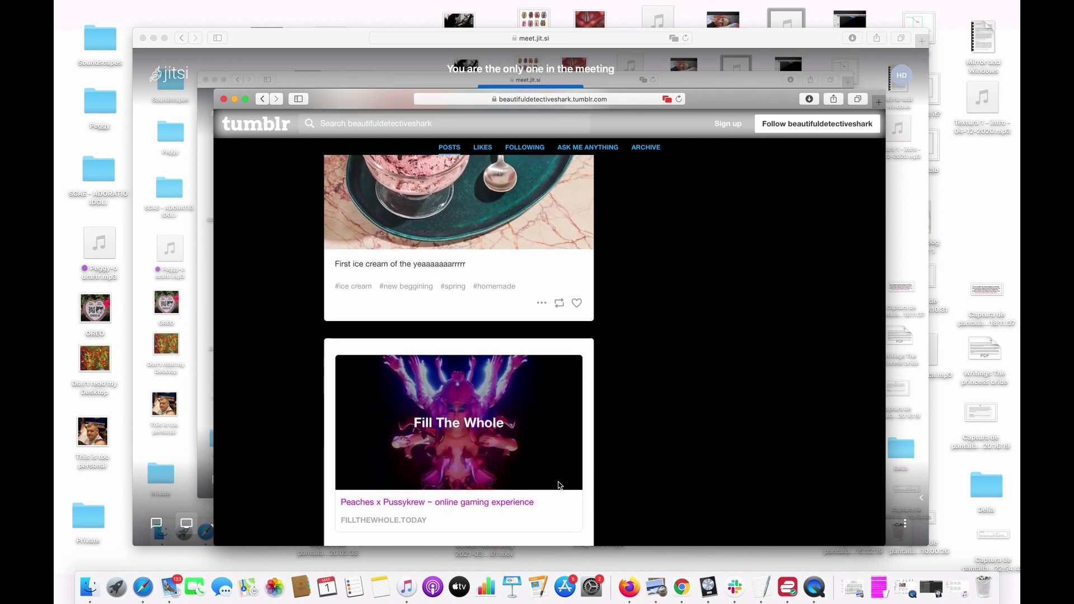
{"action": "scroll", "coordinate": [558, 485], "scroll_direction": "down", "scroll_amount": 3}
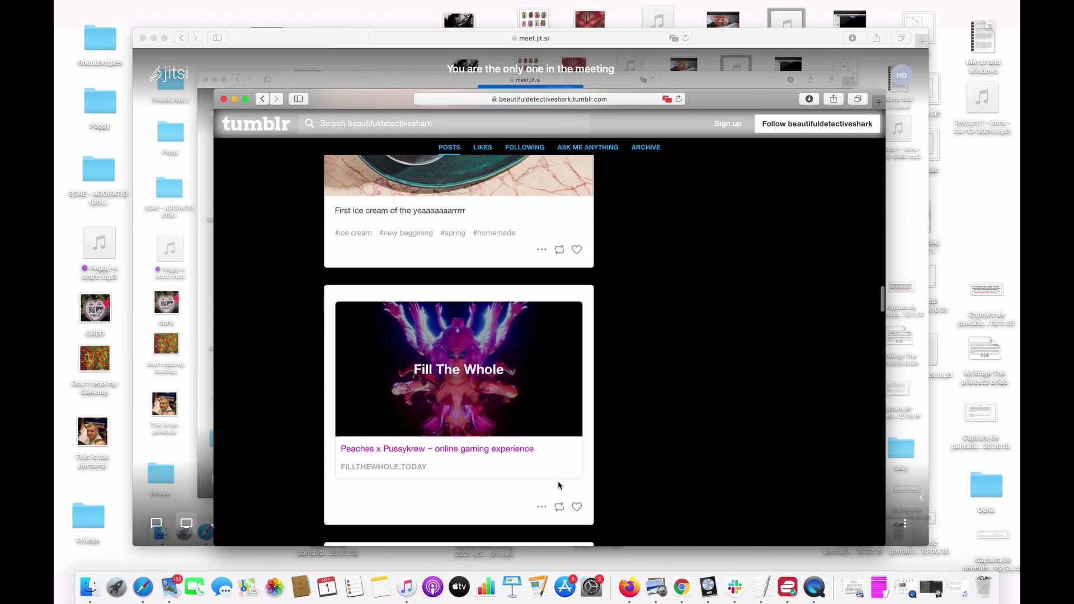
{"action": "scroll", "coordinate": [558, 486], "scroll_direction": "down", "scroll_amount": 3}
{"action": "scroll", "coordinate": [558, 485], "scroll_direction": "down", "scroll_amount": 2}
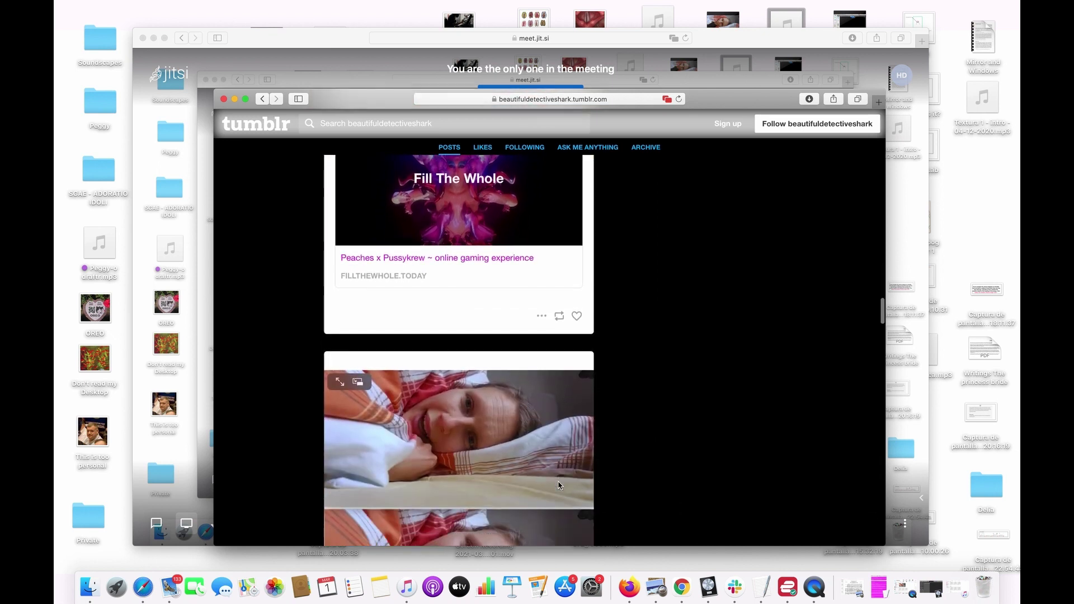
{"action": "scroll", "coordinate": [558, 486], "scroll_direction": "down", "scroll_amount": 3}
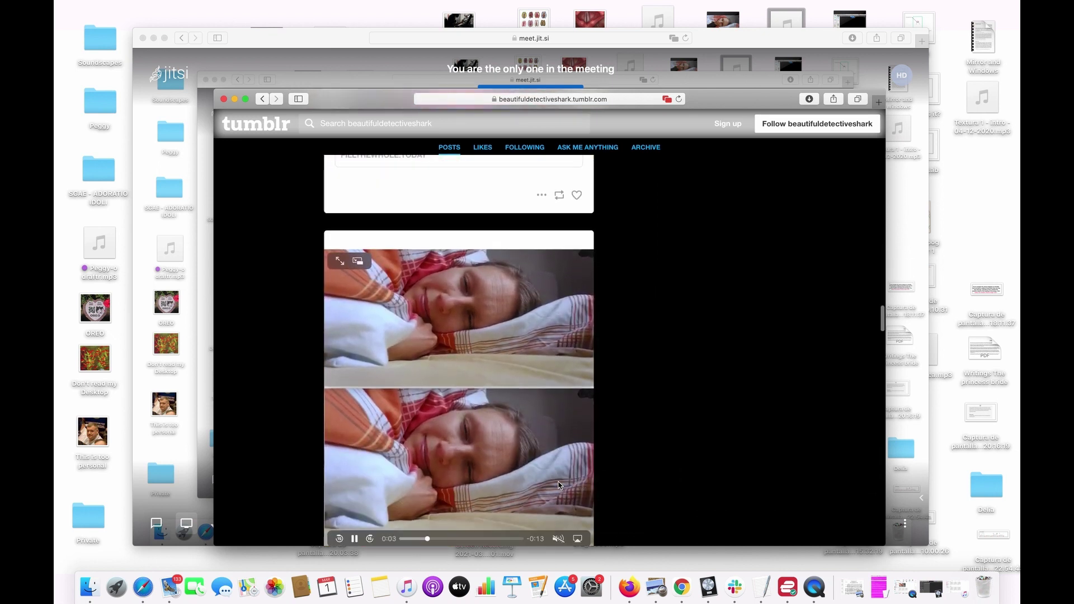
{"action": "scroll", "coordinate": [559, 485], "scroll_direction": "down", "scroll_amount": 5}
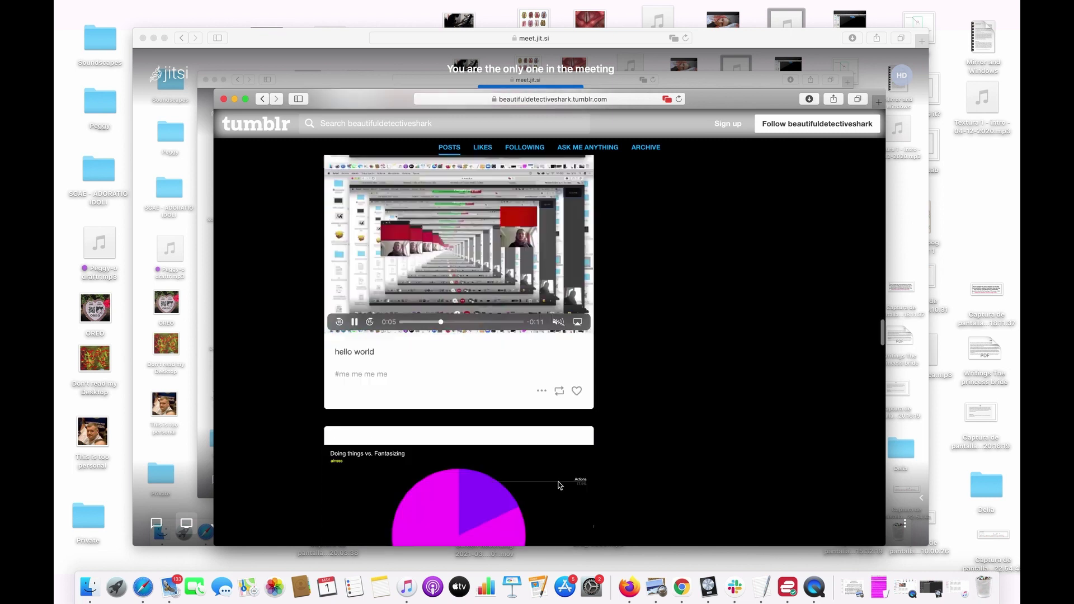
{"action": "scroll", "coordinate": [559, 486], "scroll_direction": "down", "scroll_amount": 2}
{"action": "scroll", "coordinate": [558, 486], "scroll_direction": "down", "scroll_amount": 6}
{"action": "scroll", "coordinate": [558, 486], "scroll_direction": "down", "scroll_amount": 6}
{"action": "scroll", "coordinate": [558, 485], "scroll_direction": "down", "scroll_amount": 6}
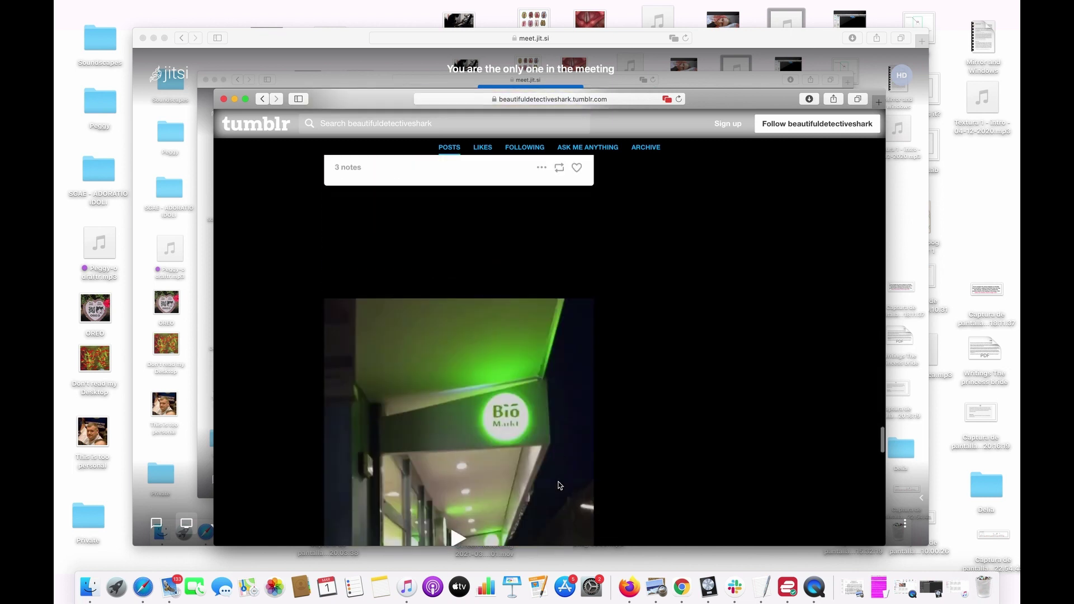
{"action": "scroll", "coordinate": [558, 486], "scroll_direction": "down", "scroll_amount": 5}
{"action": "scroll", "coordinate": [558, 485], "scroll_direction": "up", "scroll_amount": 8}
{"action": "scroll", "coordinate": [556, 505], "scroll_direction": "up", "scroll_amount": 2}
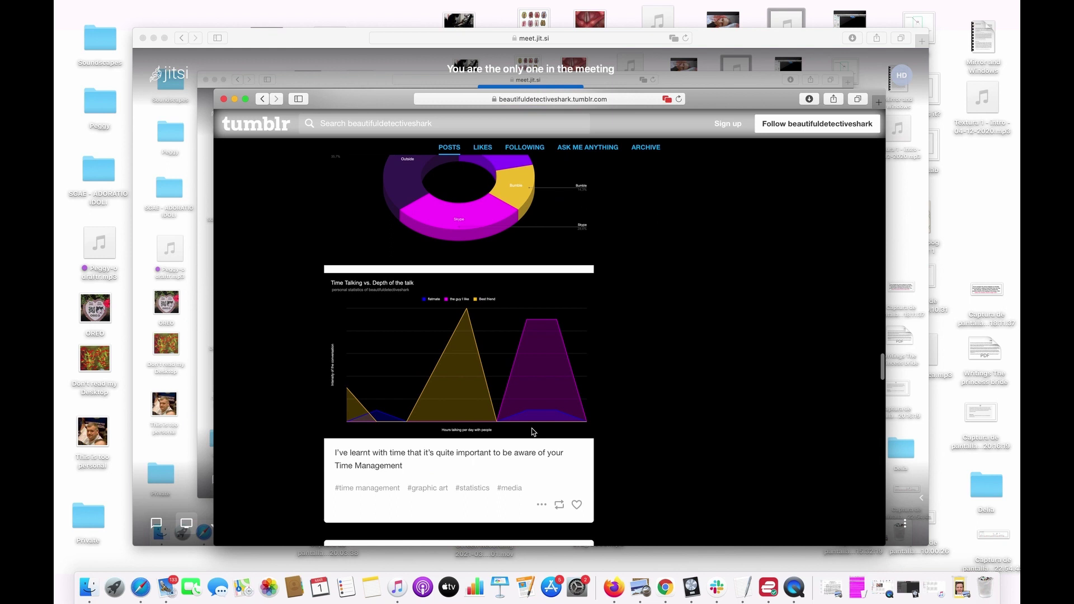
{"action": "key", "text": "super+plus"}
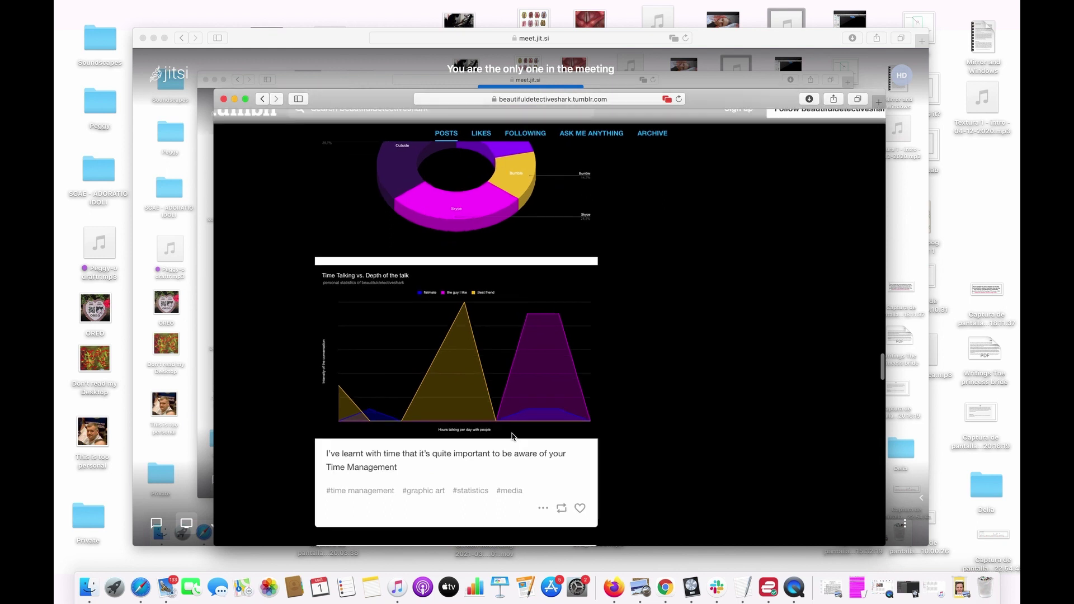
{"action": "scroll", "coordinate": [512, 436], "scroll_direction": "up", "scroll_amount": 3}
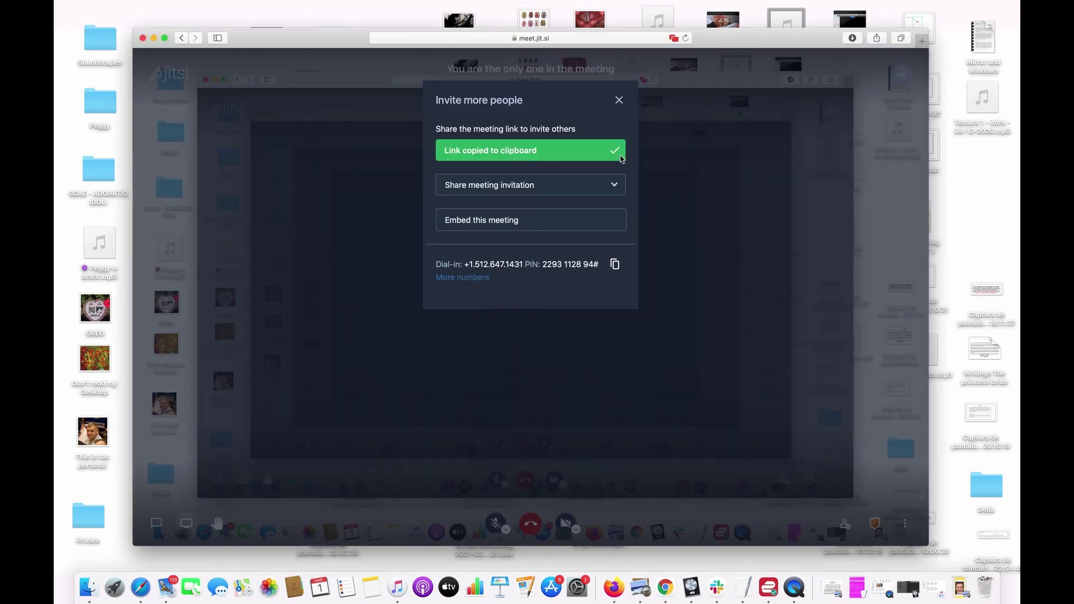
Step: Close the Invite more people panel, leaving Dorothea's video beside the shared screen
{"action": "left_click", "coordinate": [618, 101]}
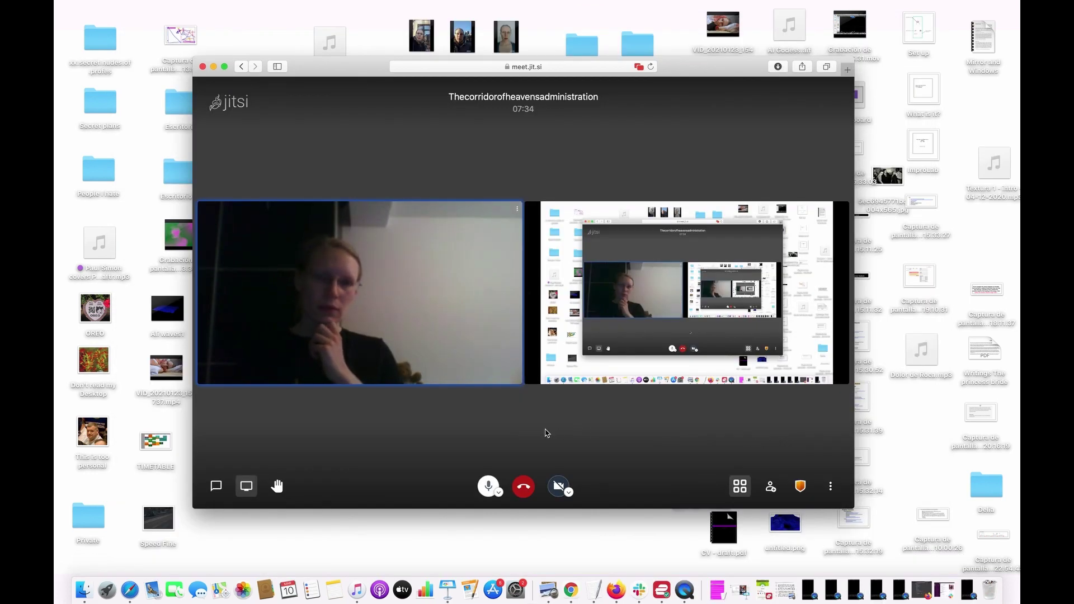
Step: Pin Dorothea's video on stage, then switch back to tile view with W
{"action": "left_click", "coordinate": [457, 376]}
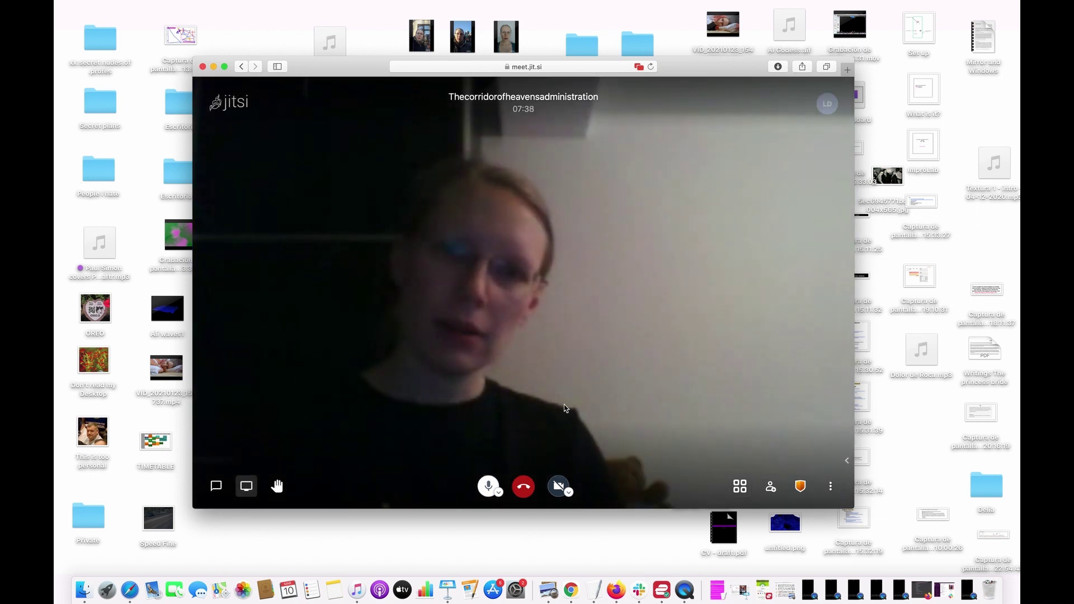
{"action": "key", "text": "w"}
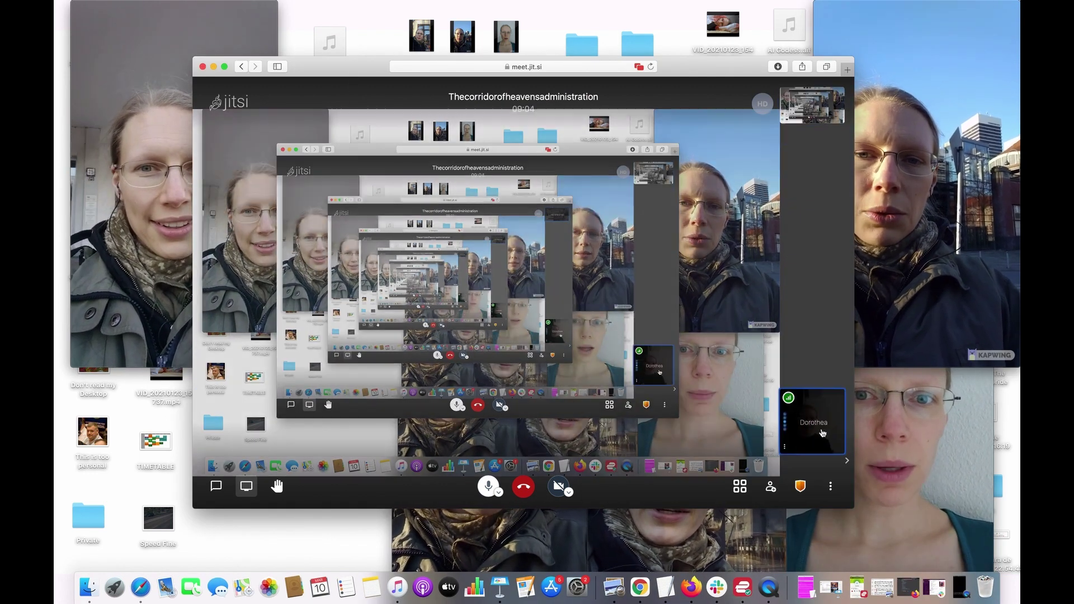
Step: Show Dorothea on stage, then enlarge the QuickTime selfie windows over the call
{"action": "left_click", "coordinate": [813, 422]}
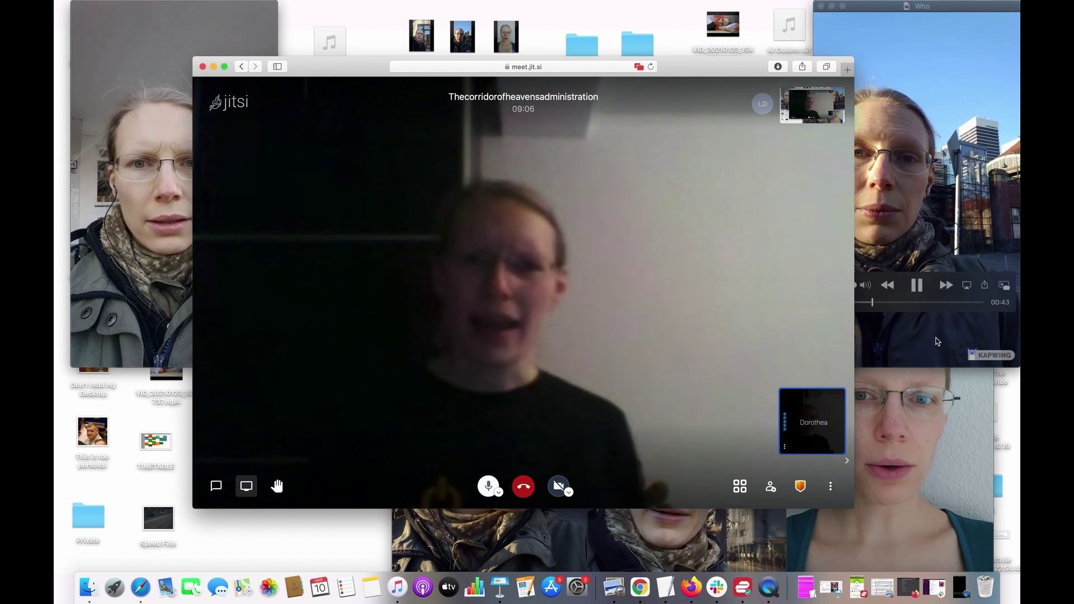
{"action": "left_click", "coordinate": [924, 421]}
{"action": "left_click_drag", "start_coordinate": [855, 370], "coordinate": [785, 262]}
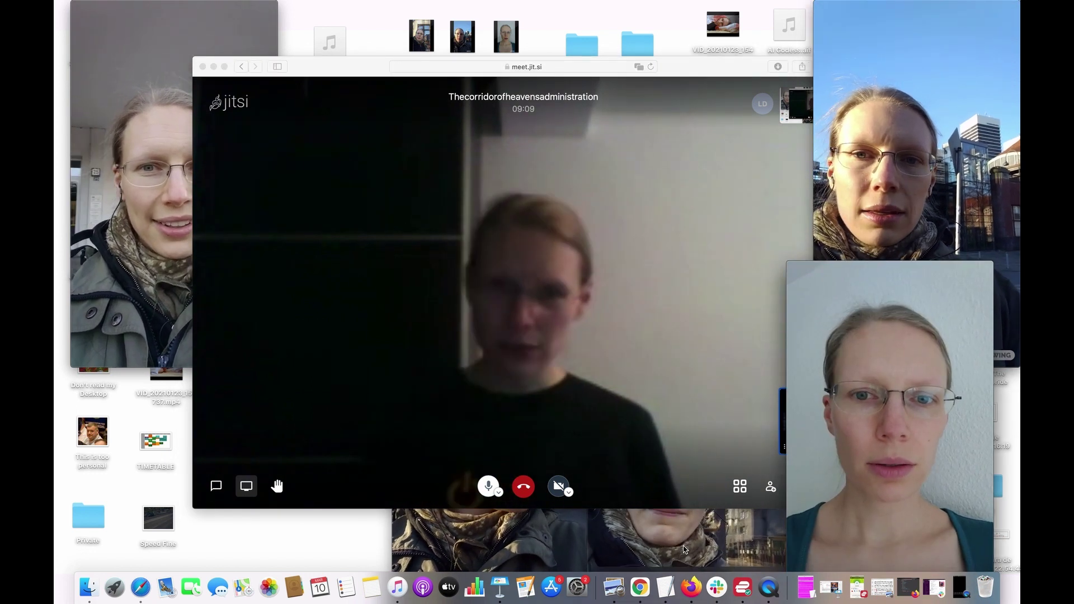
{"action": "left_click", "coordinate": [706, 509]}
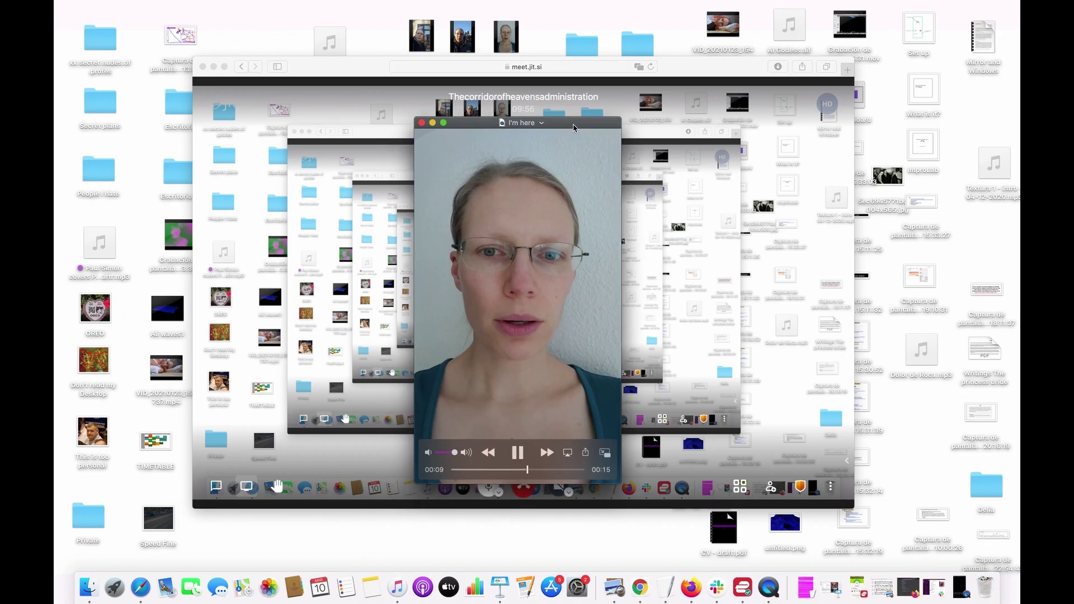